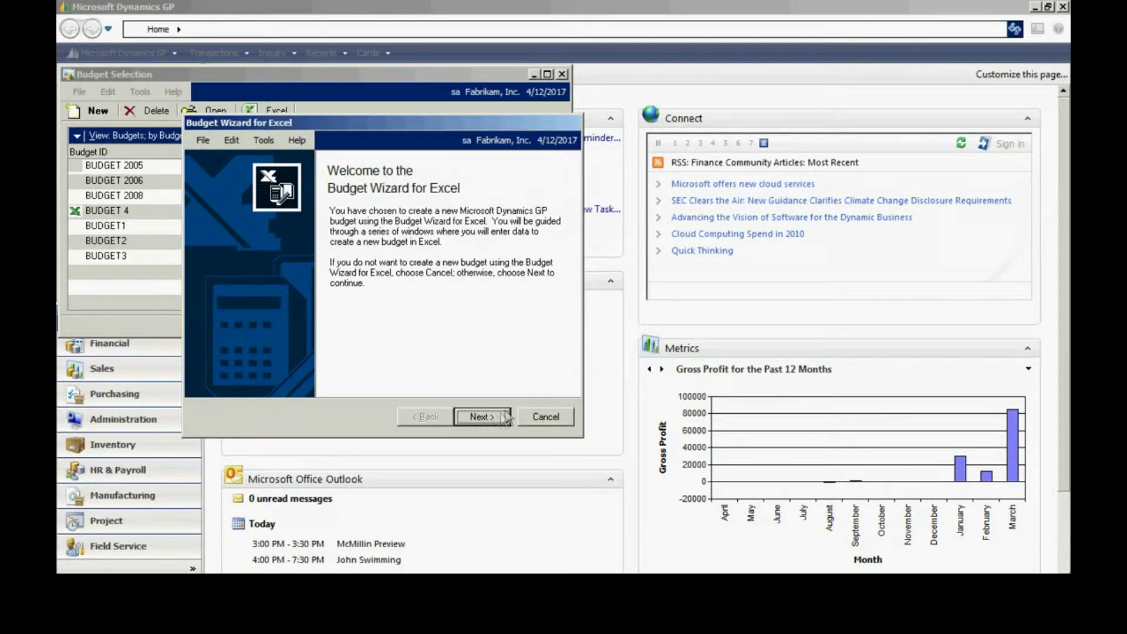
# - Identify the new budget with ID A NEW BUDGET, description Anew Budget, based on fiscal year 2017
pyautogui.click(508, 416)
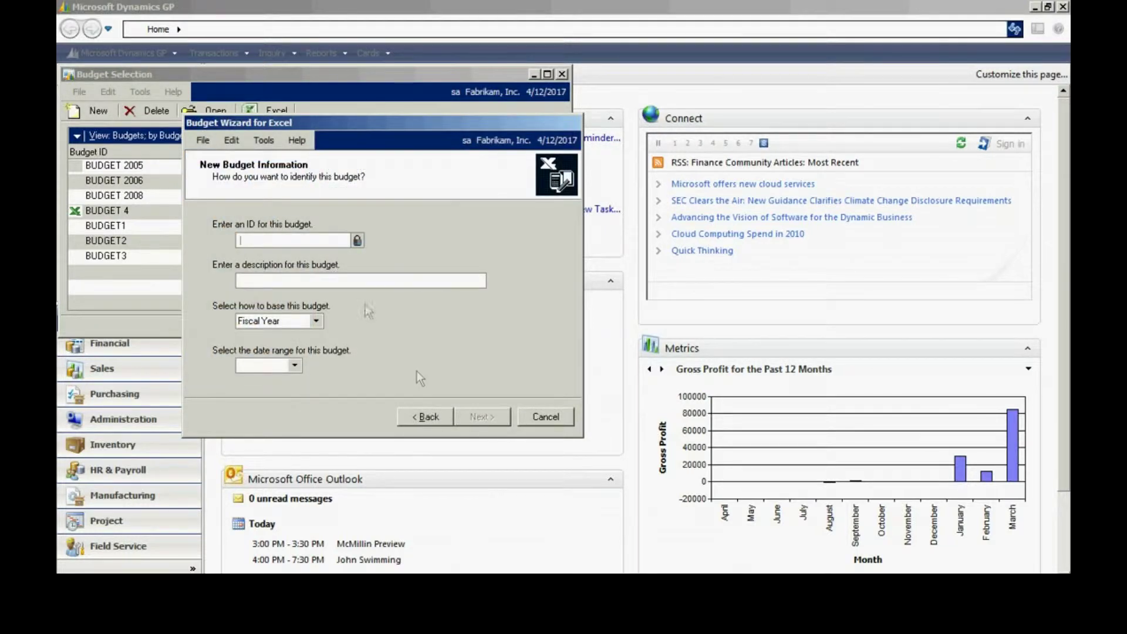
pyautogui.write('A NEW BUDGET')
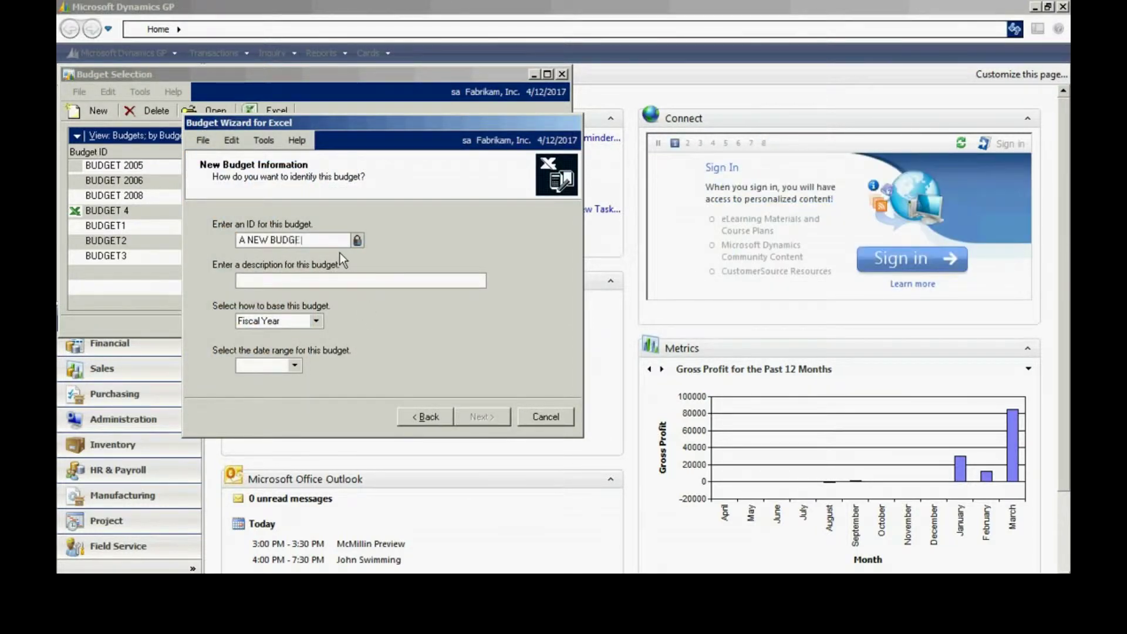
pyautogui.press('Tab')
pyautogui.write('Anew Budget')
pyautogui.press('Tab')
pyautogui.click(294, 365)
pyautogui.click(273, 414)
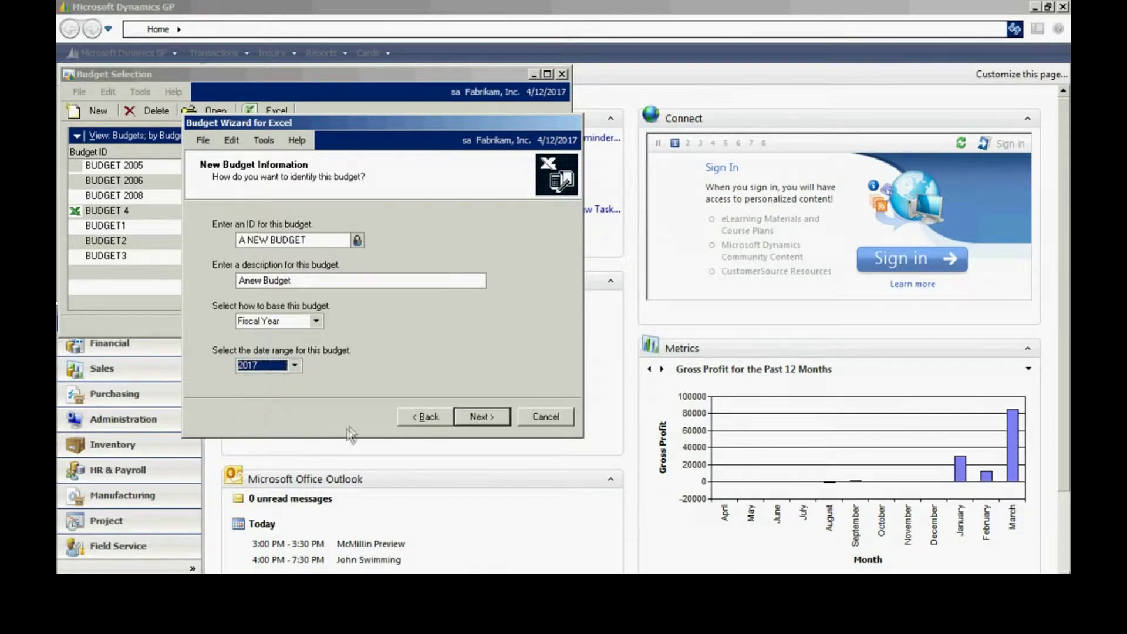
pyautogui.click(485, 416)
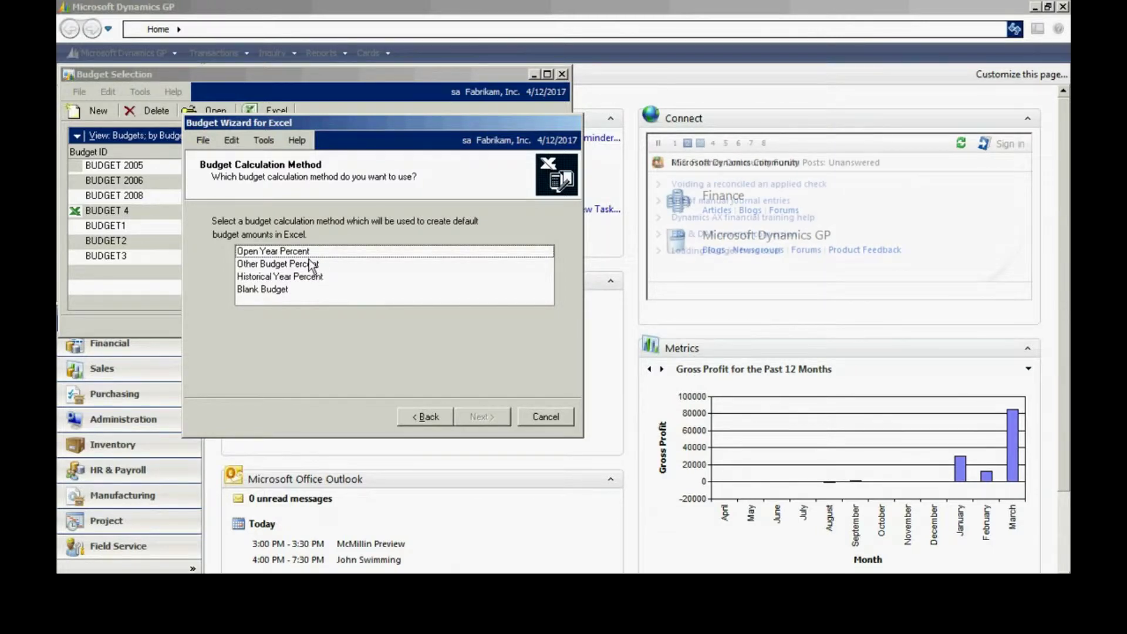
# - Choose the Blank Budget calculation method and pull actual amounts from the year 2017
pyautogui.click(267, 289)
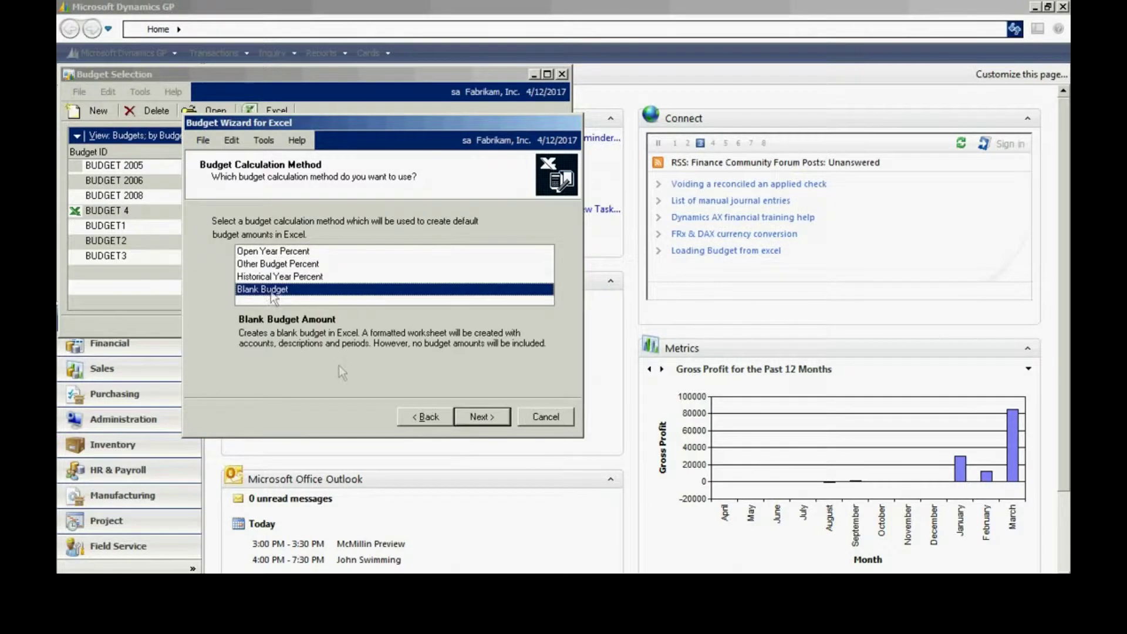
pyautogui.click(480, 417)
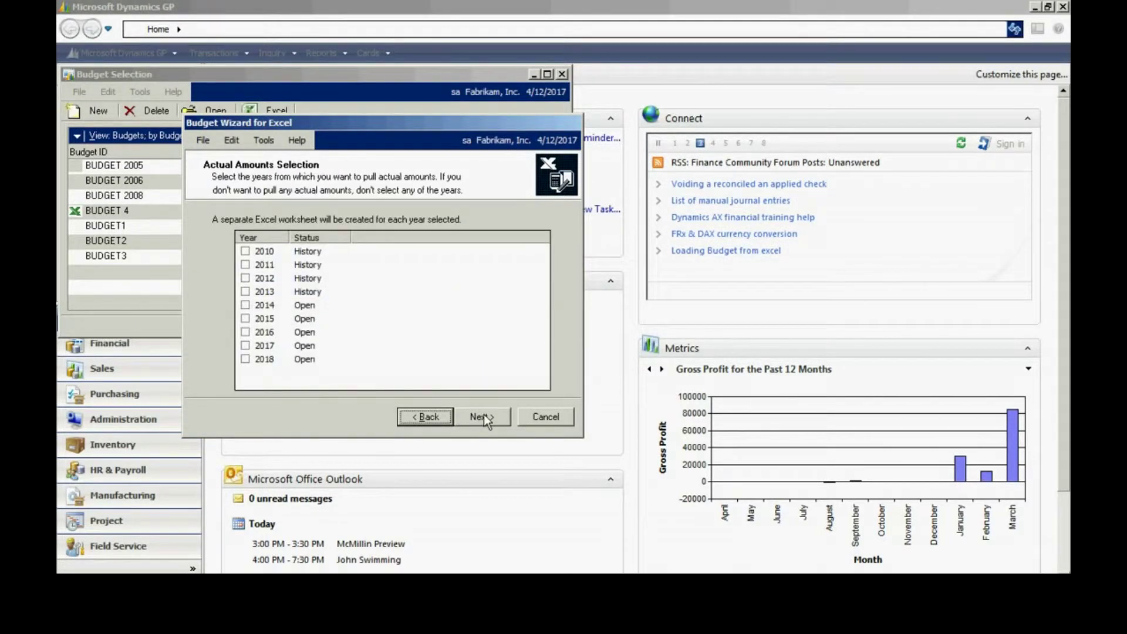
pyautogui.click(245, 346)
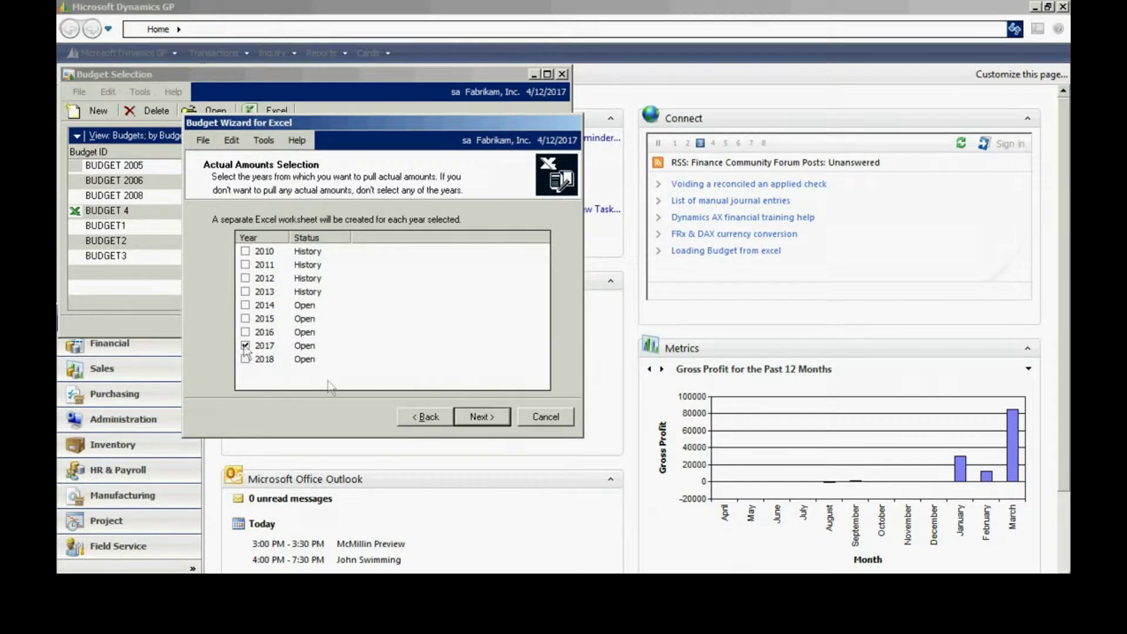
pyautogui.click(480, 416)
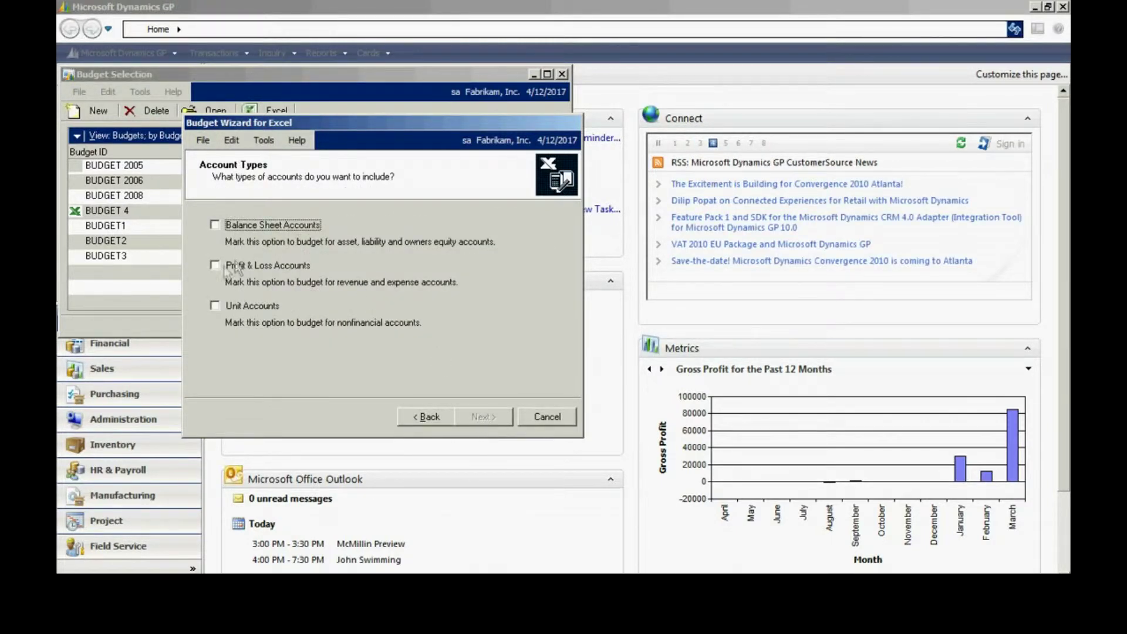
# - Include only Profit & Loss accounts in the budget, keeping all accounts and accepting the account verification list
pyautogui.click(216, 265)
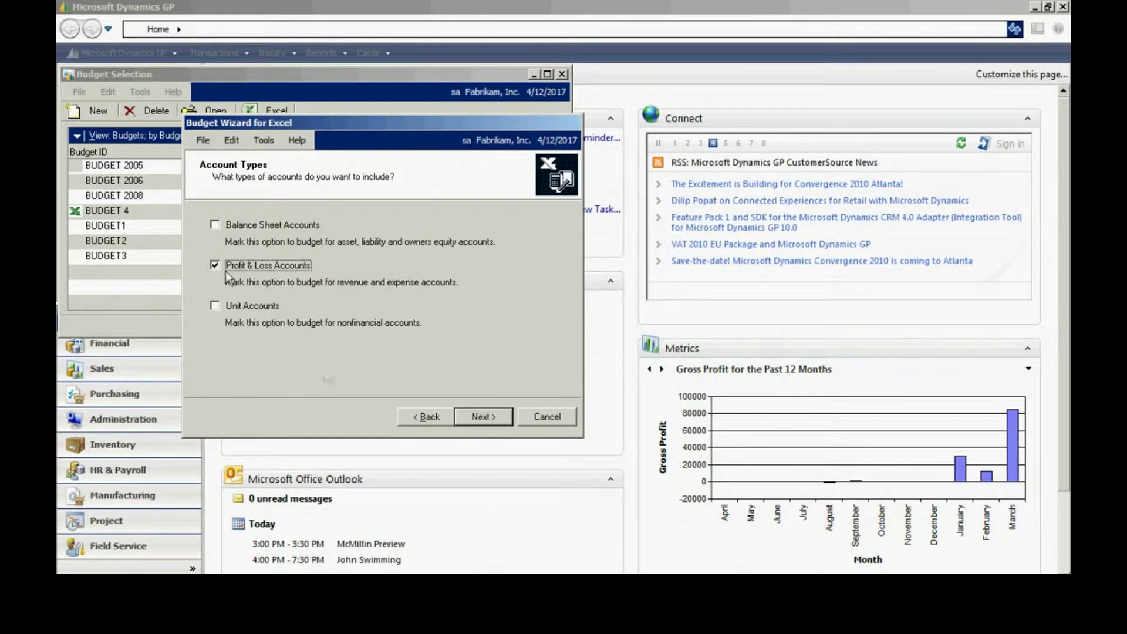
pyautogui.click(484, 417)
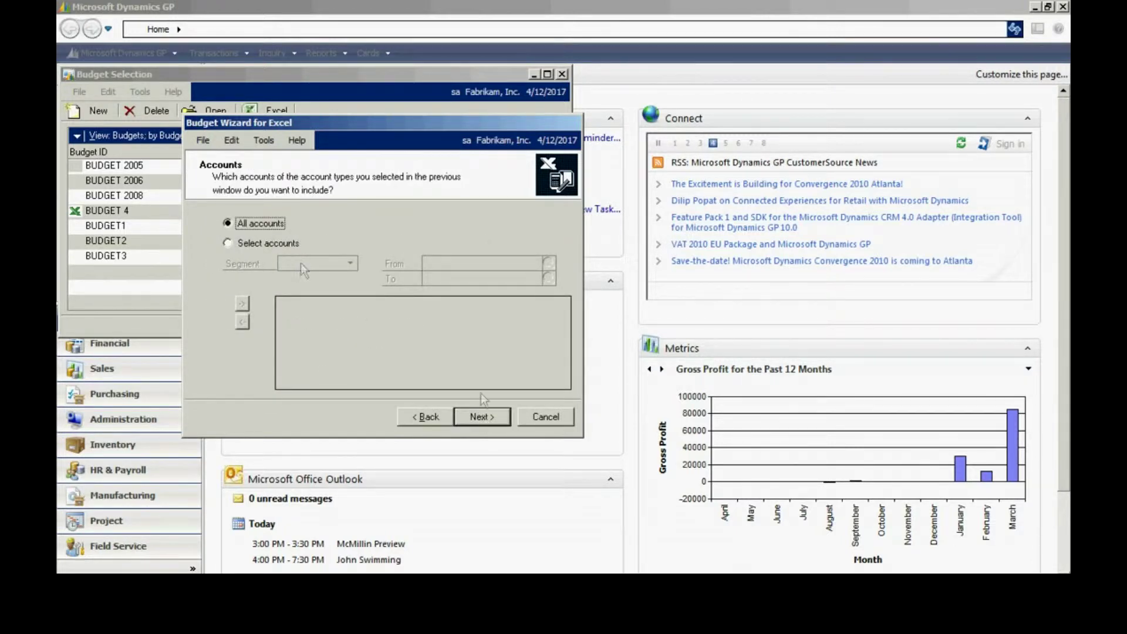
pyautogui.click(477, 414)
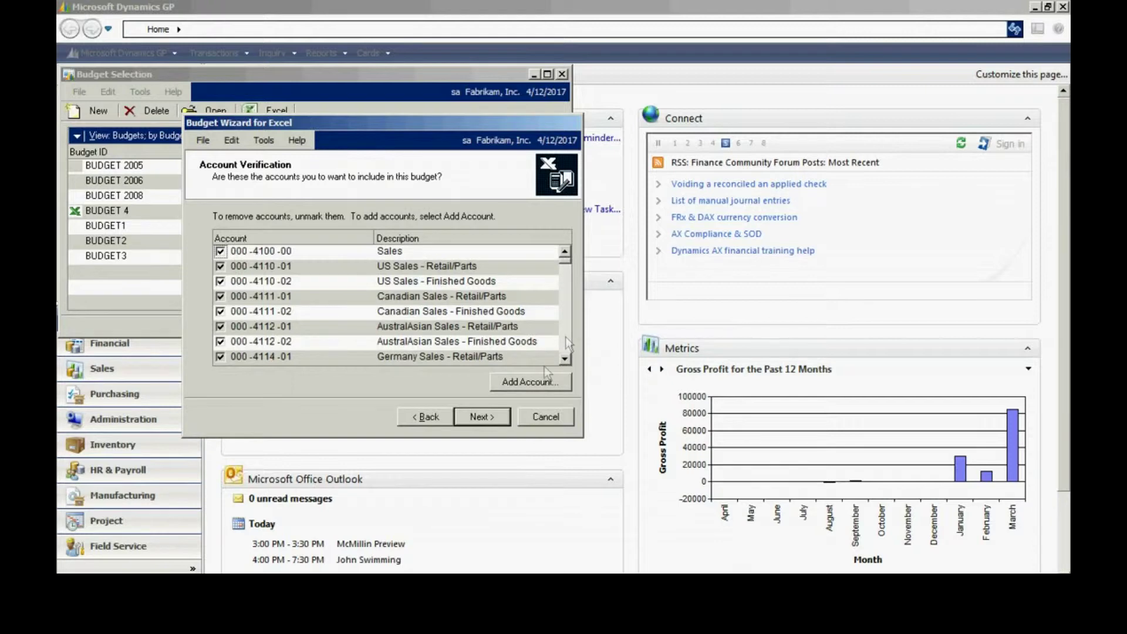
pyautogui.click(481, 417)
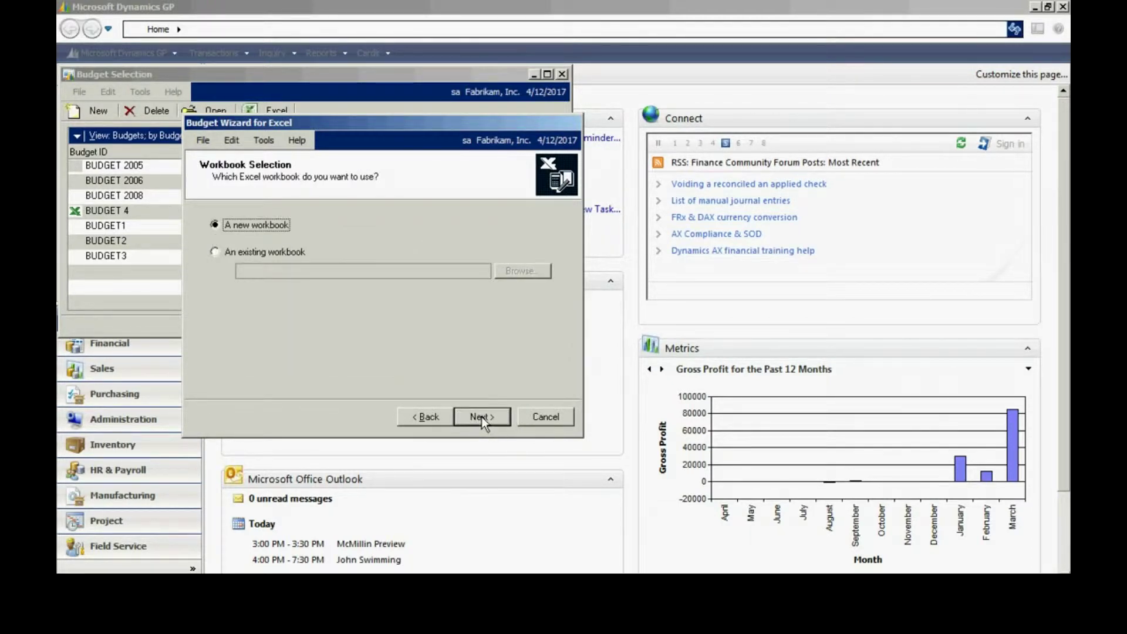
# - Generate the budget in a new workbook saved as A NEW BUDGET.xls and save the filled-in workbook in Excel
pyautogui.click(482, 416)
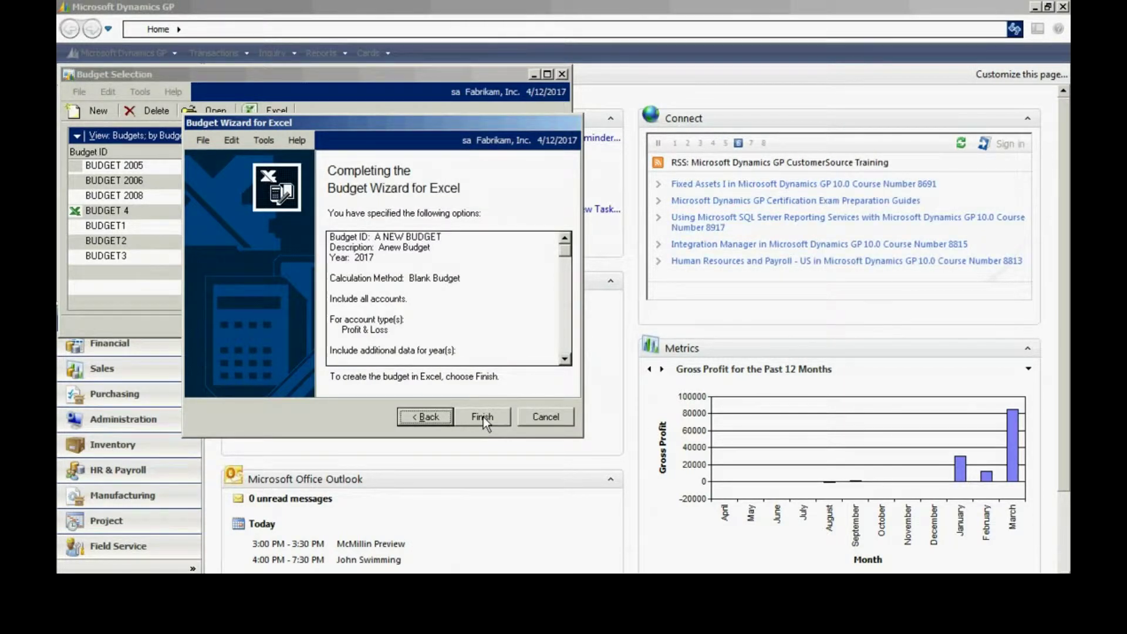
pyautogui.click(484, 416)
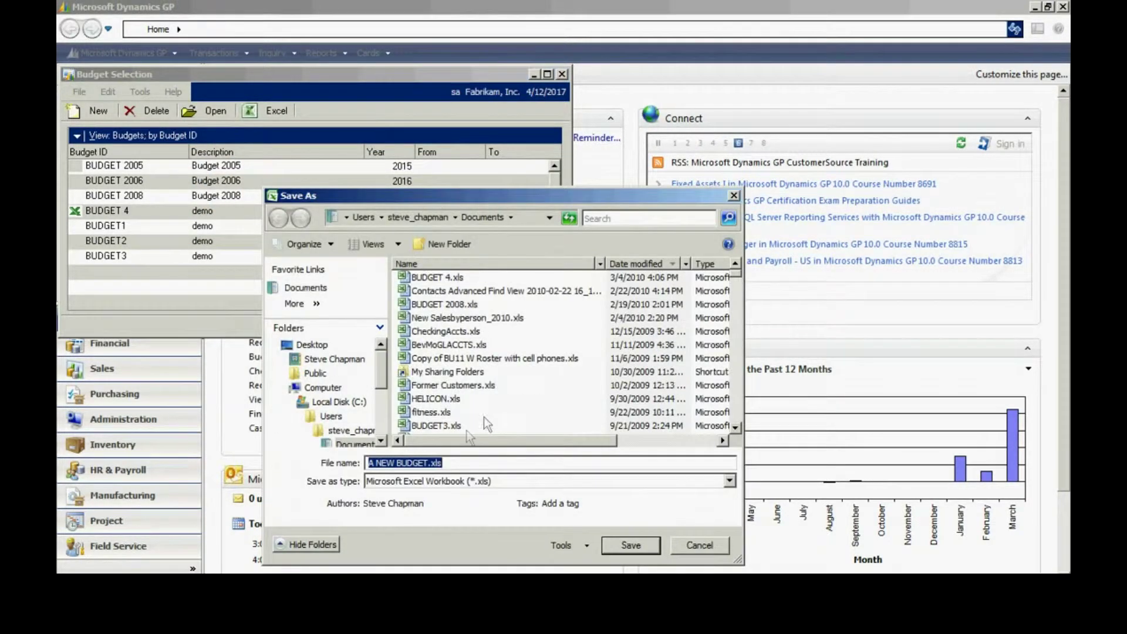
pyautogui.click(628, 544)
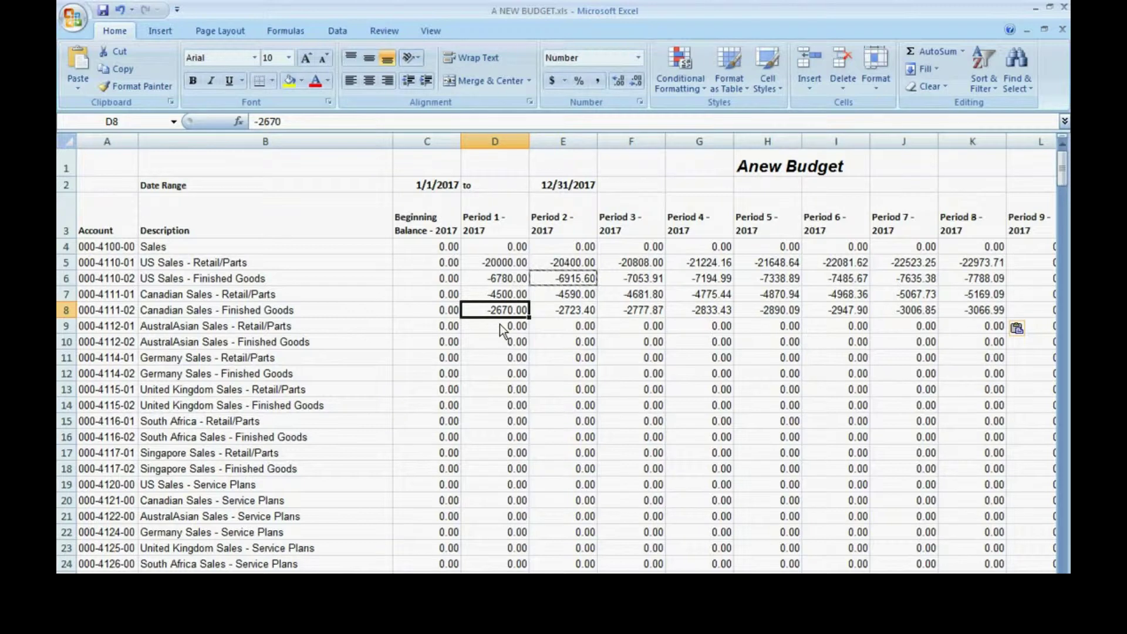
pyautogui.click(103, 10)
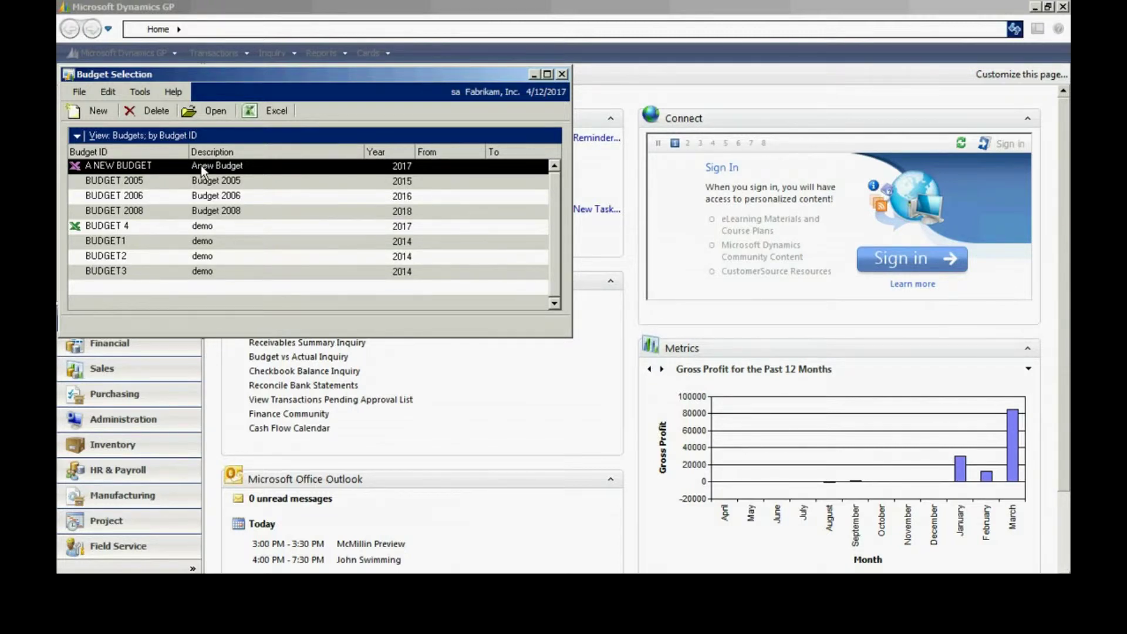
# - In Dynamics GP, start an import from Excel into the existing budget A NEW BUDGET
pyautogui.click(277, 110)
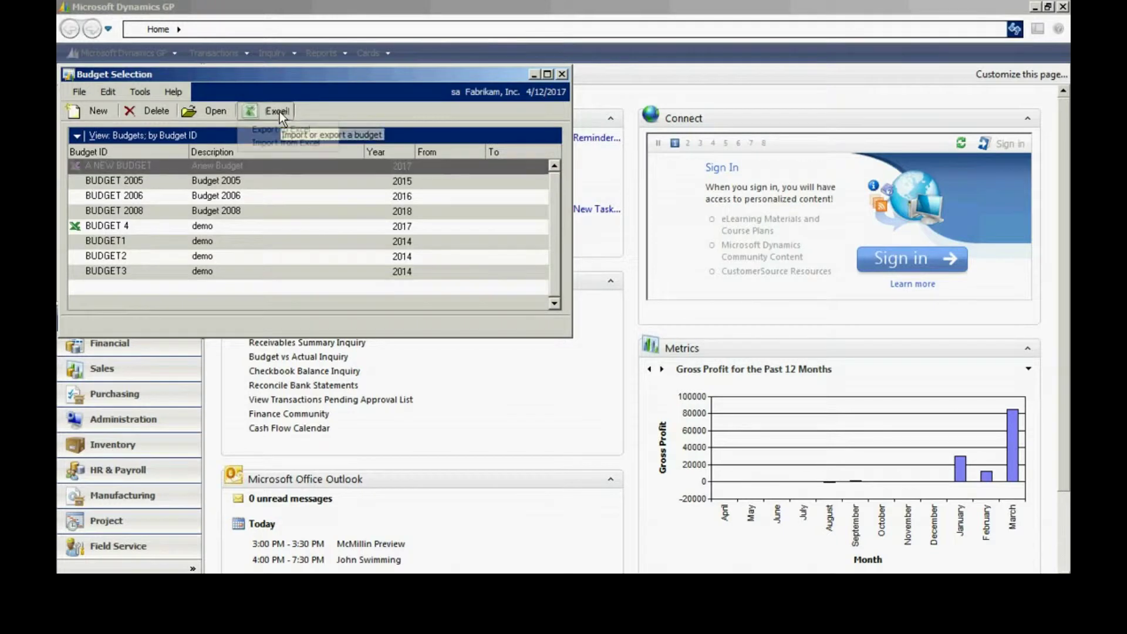
pyautogui.click(285, 143)
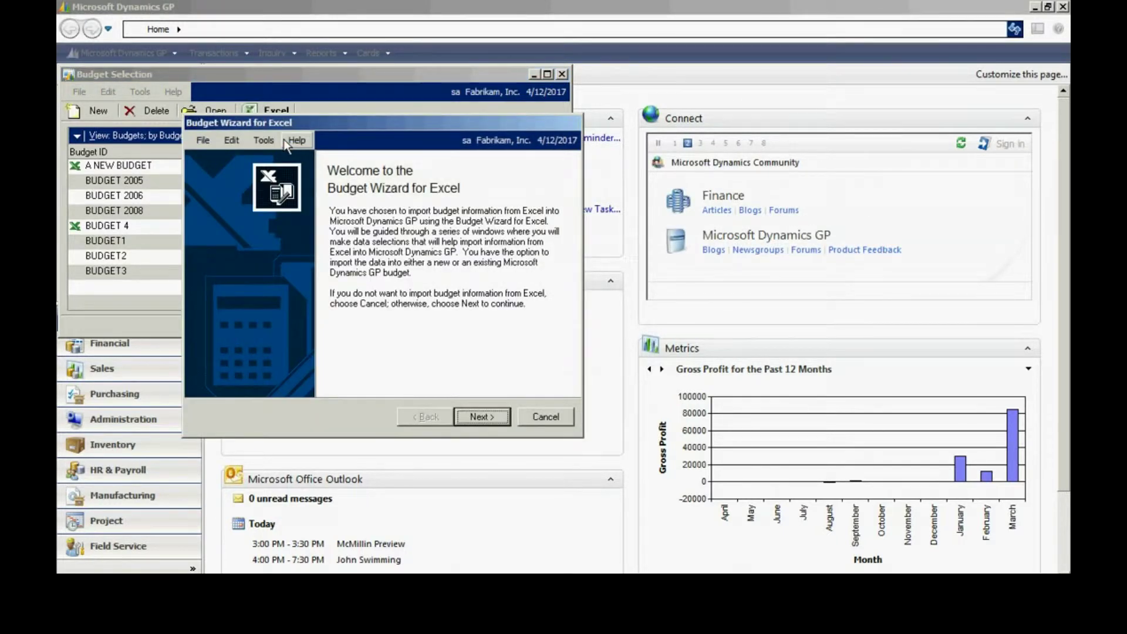
pyautogui.click(480, 416)
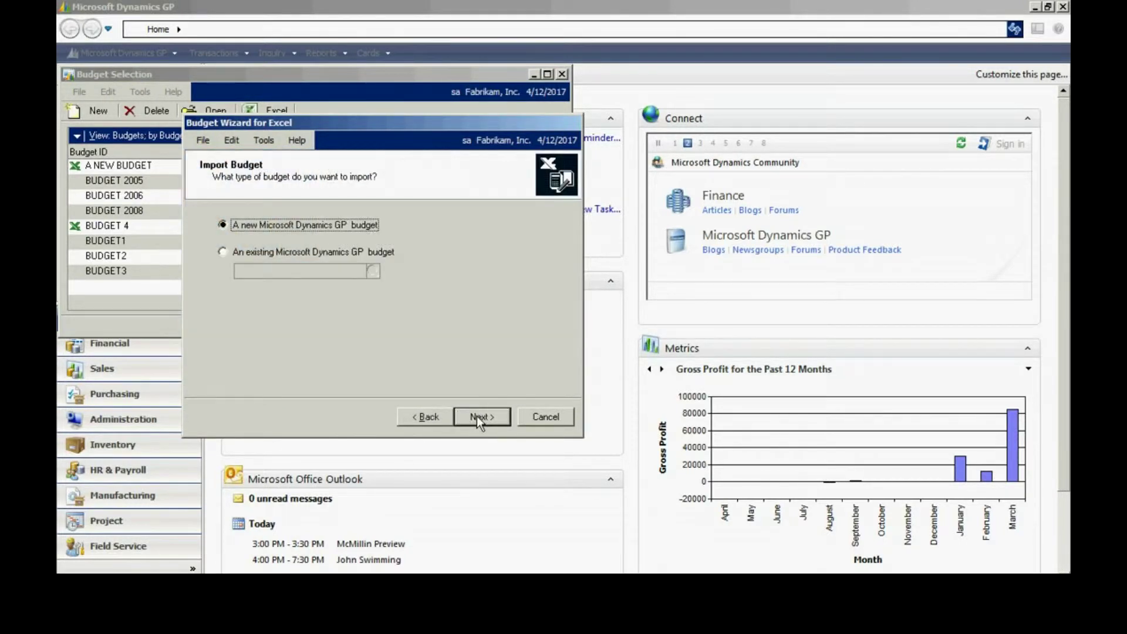
pyautogui.click(233, 252)
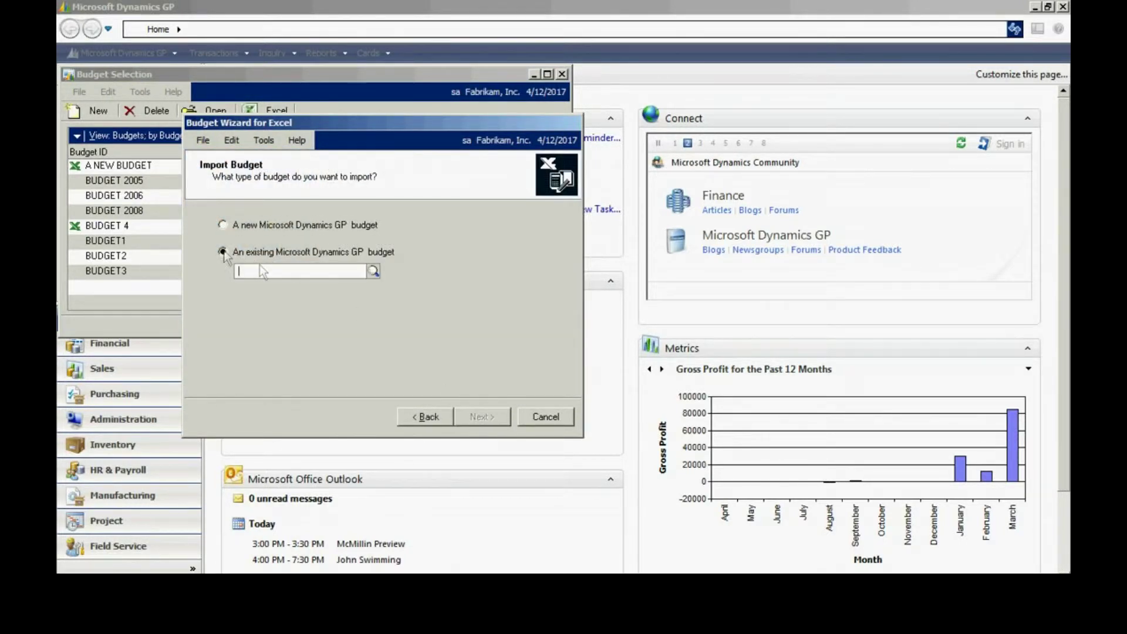
pyautogui.click(373, 271)
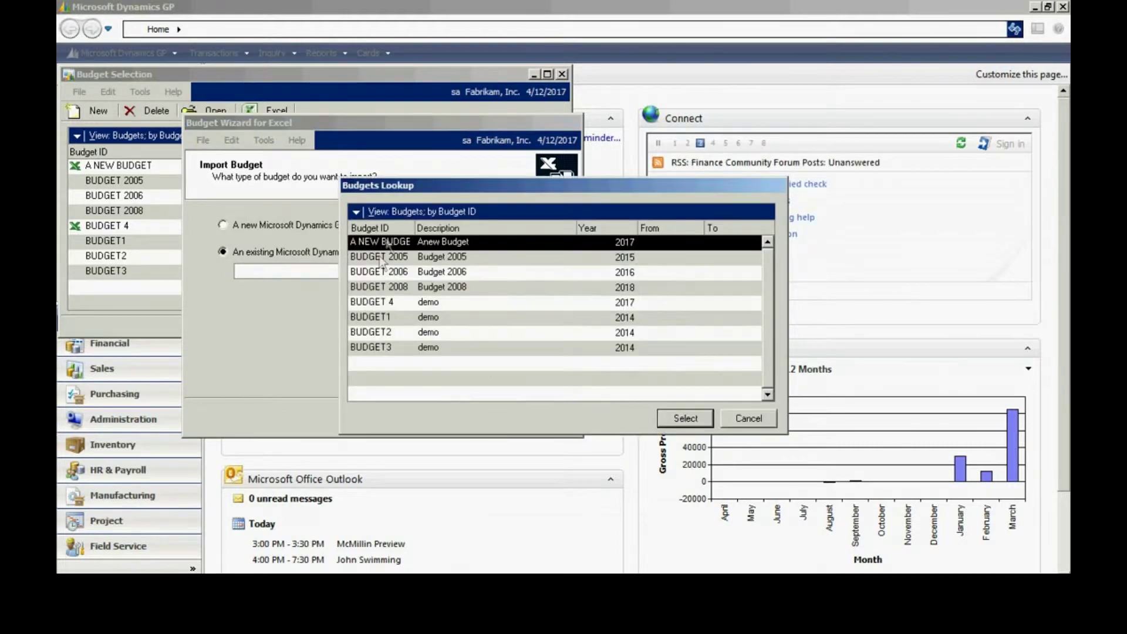
pyautogui.doubleClick(384, 242)
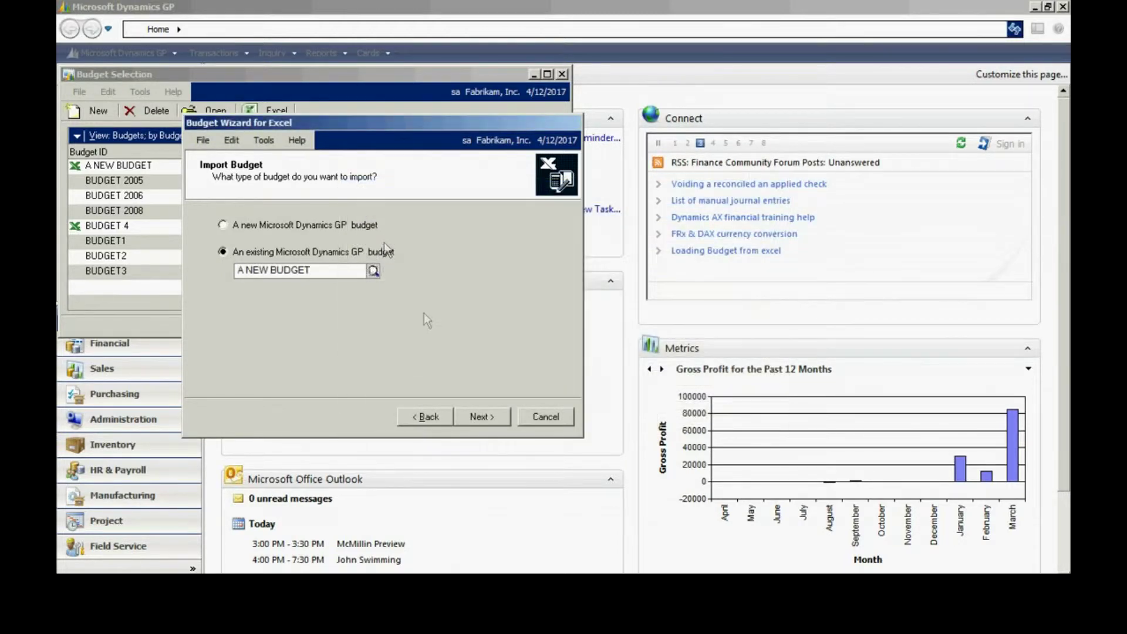
pyautogui.click(490, 416)
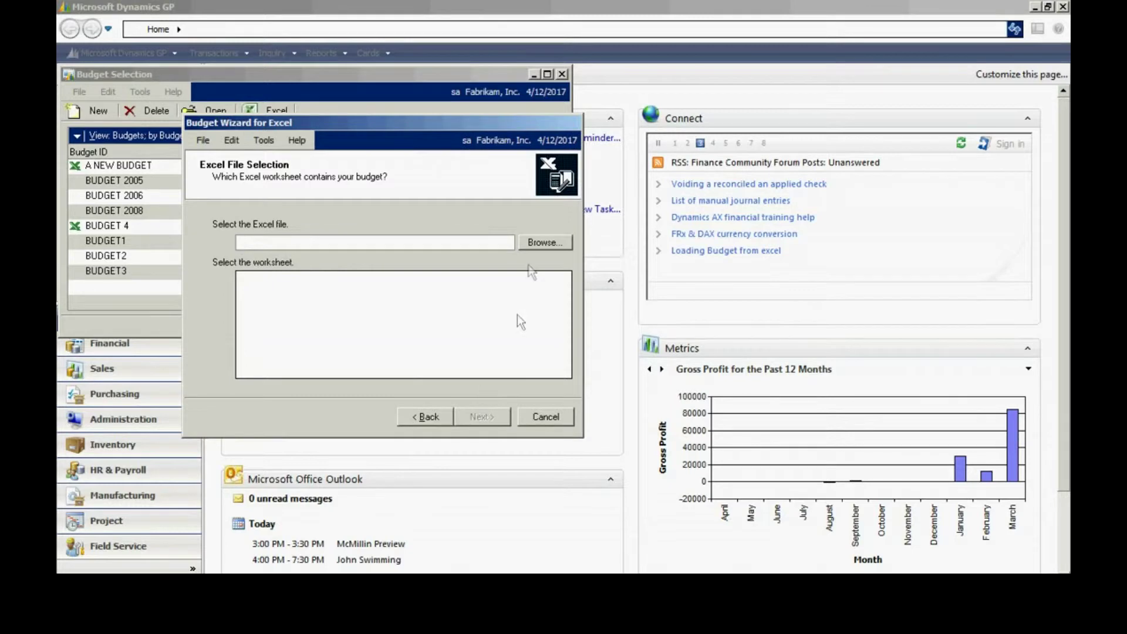
# - Choose the A NEW BUDGET worksheet of A NEW BUDGET.xls in Documents as the source and finish the import
pyautogui.click(535, 243)
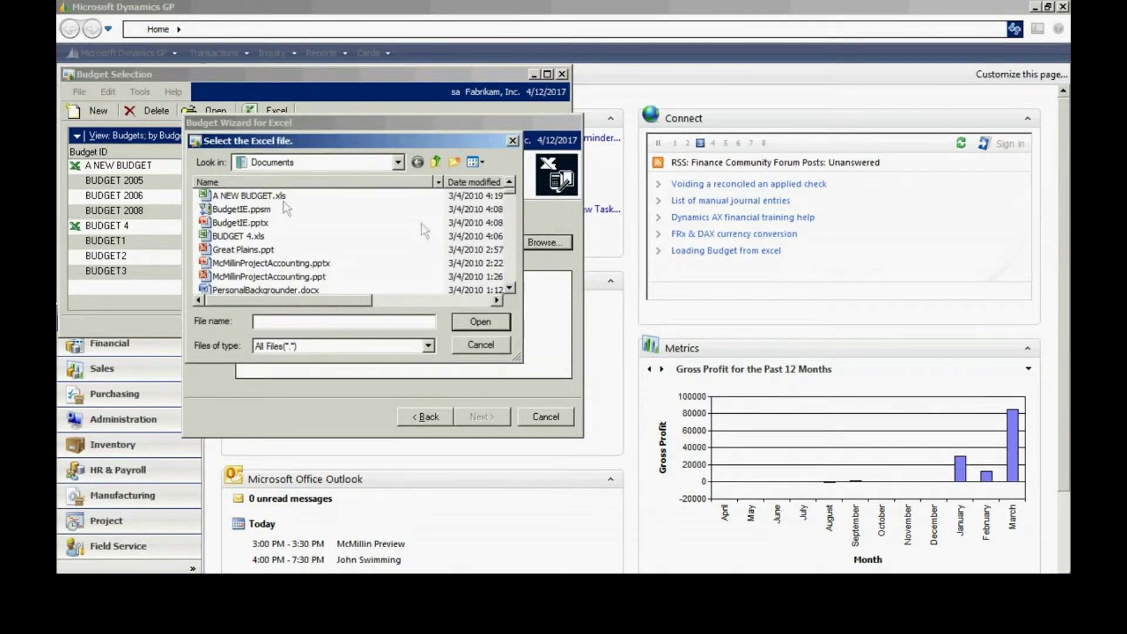
pyautogui.click(267, 197)
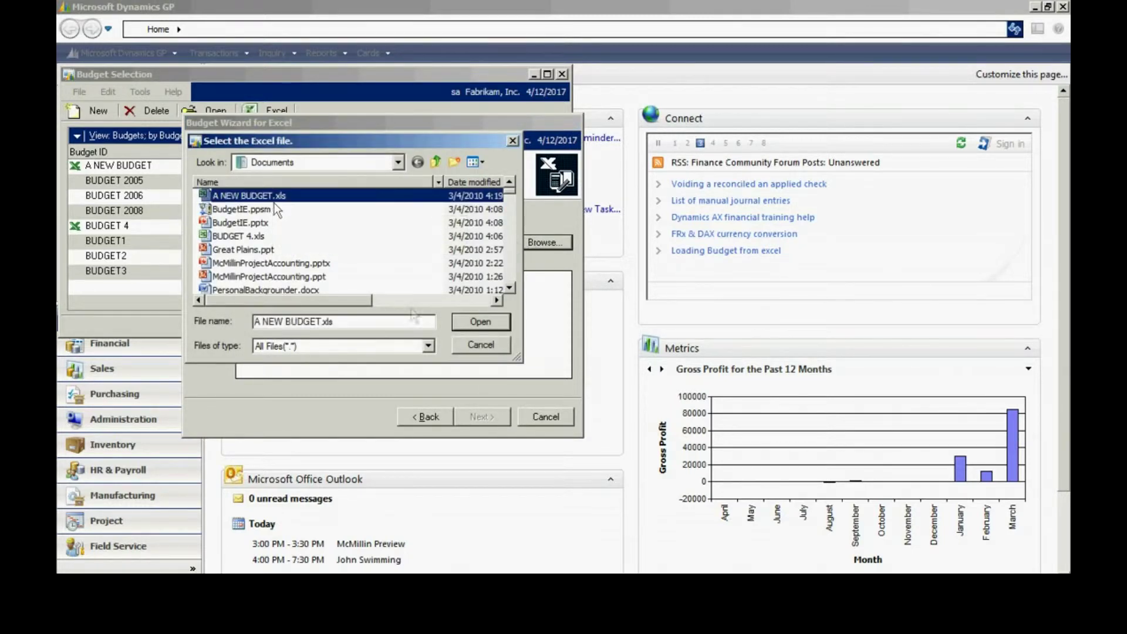
pyautogui.click(460, 324)
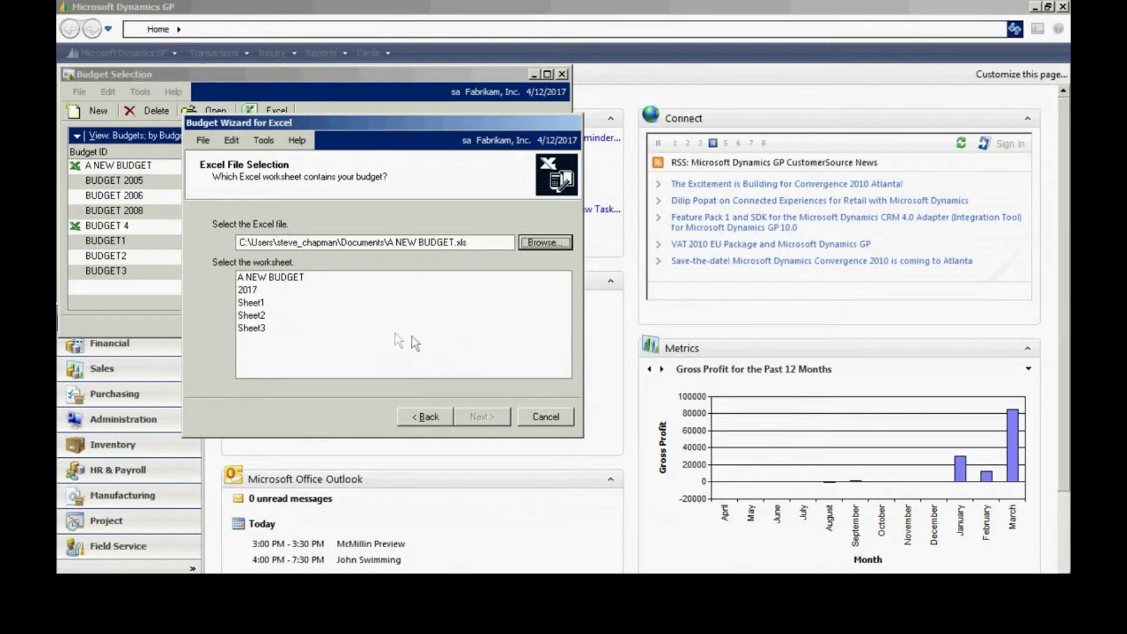
pyautogui.click(290, 280)
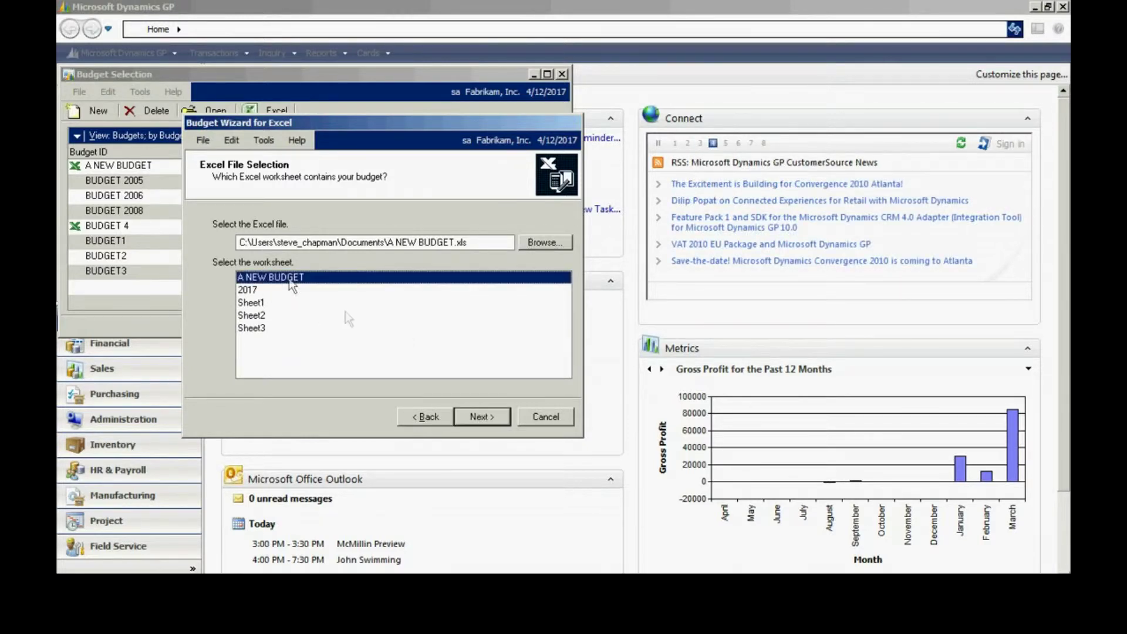
pyautogui.click(486, 417)
pyautogui.click(482, 417)
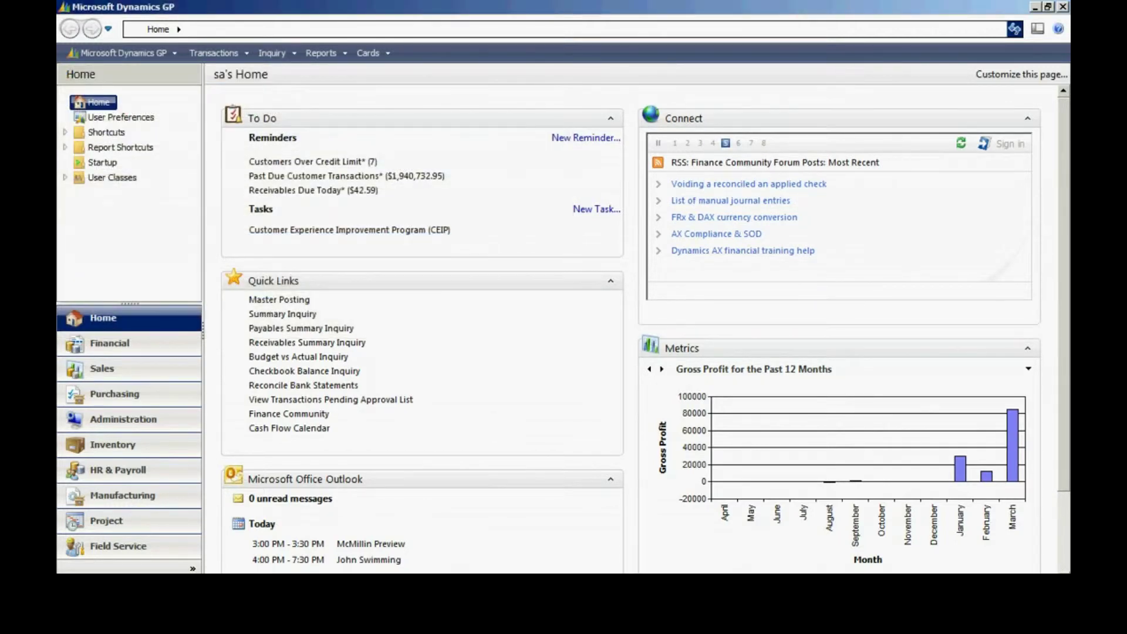
# - Open the financial account card for ledger code 000-4110-01 (US Sales - Retail/Parts)
pyautogui.click(368, 53)
pyautogui.moveTo(405, 88)
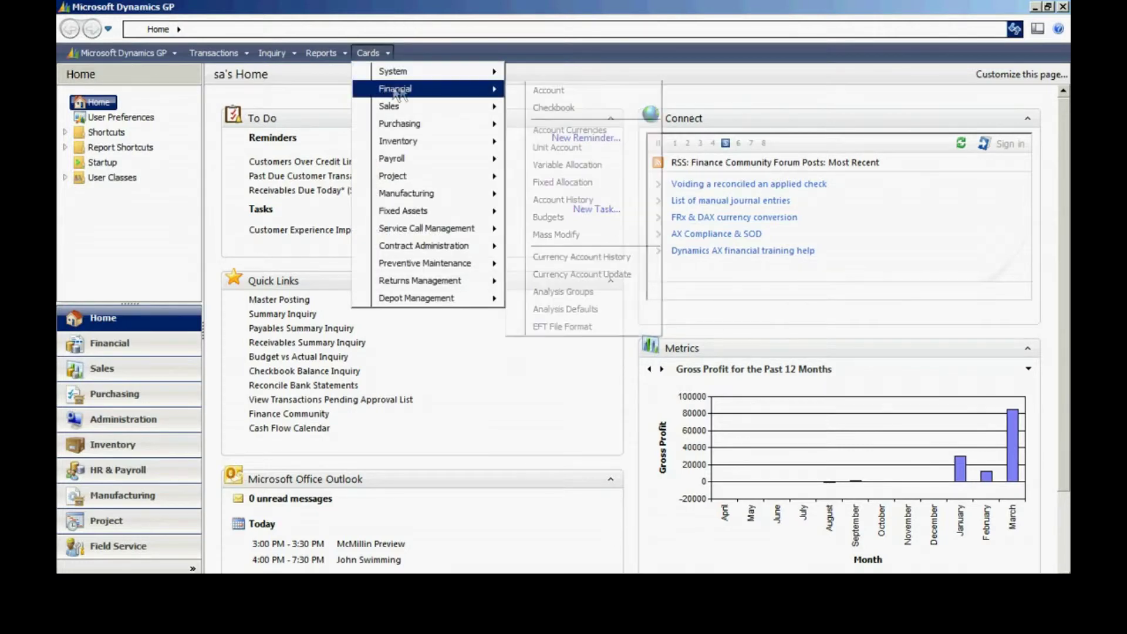
pyautogui.click(519, 91)
pyautogui.write('00')
pyautogui.write('0 -4110 -')
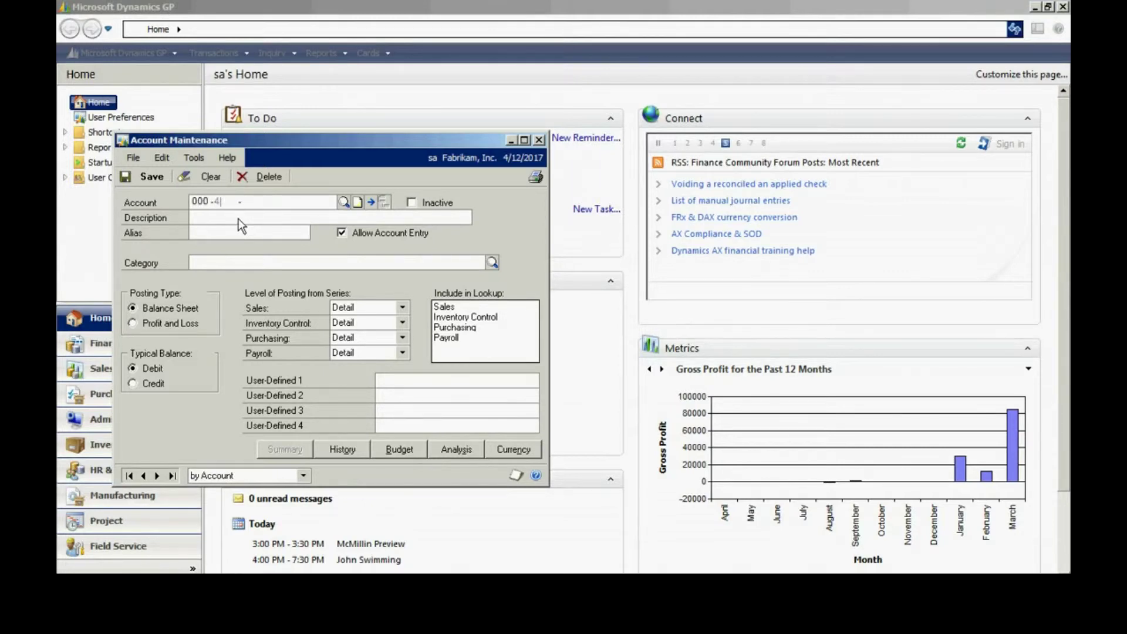
pyautogui.write('01')
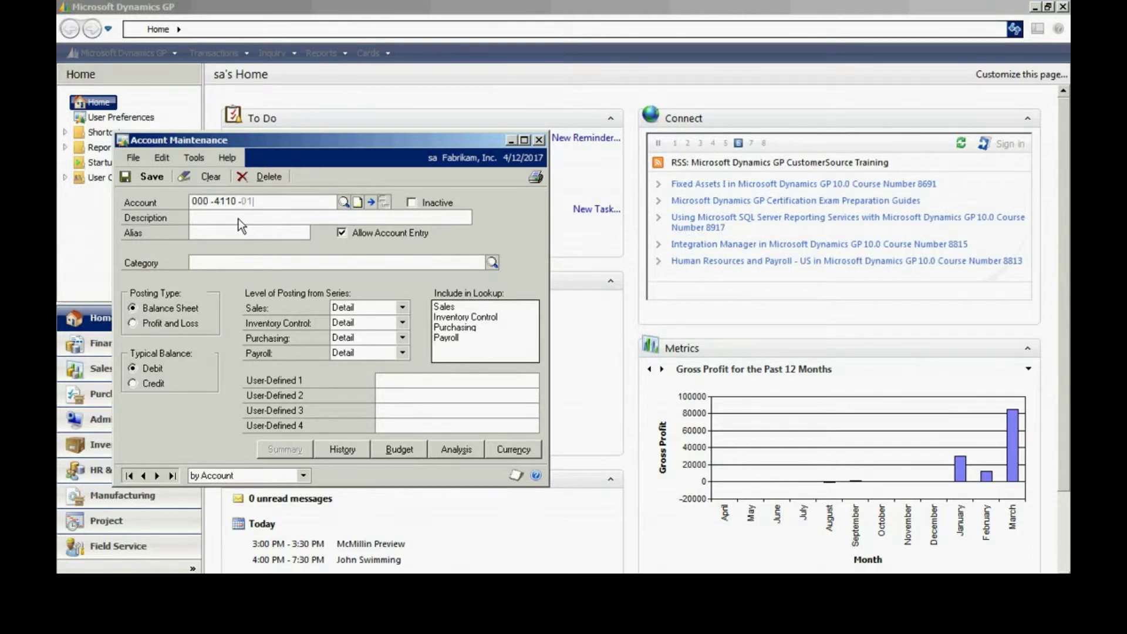
pyautogui.press('Tab')
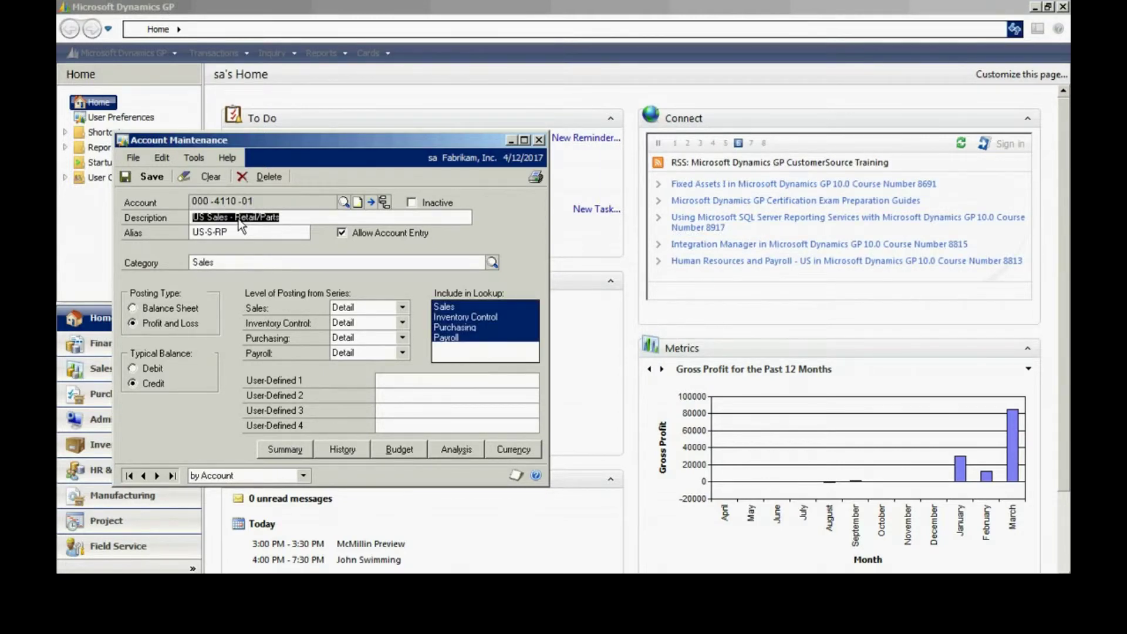
# - Open the account's budget maintenance for budget A NEW BUDGET and review its period amounts
pyautogui.click(401, 453)
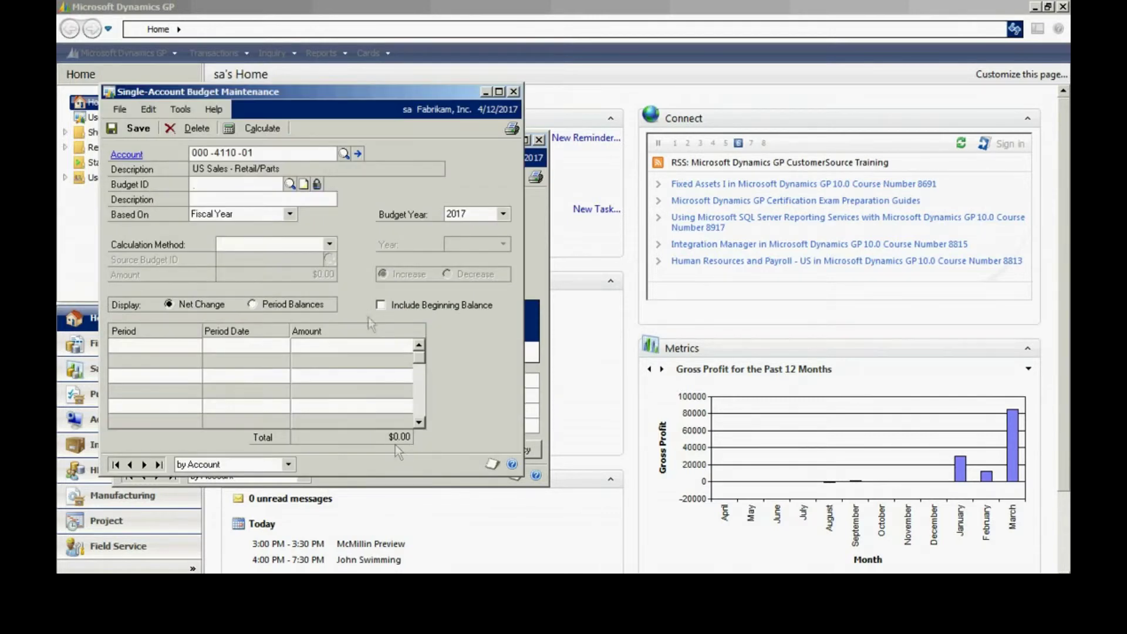
pyautogui.click(290, 185)
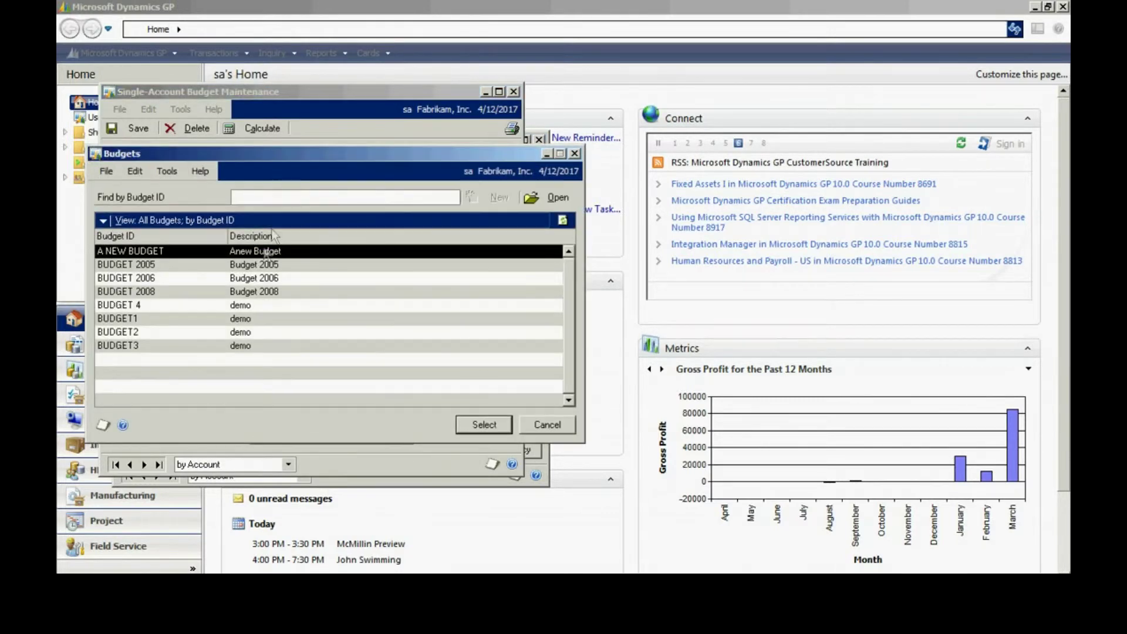
pyautogui.doubleClick(267, 252)
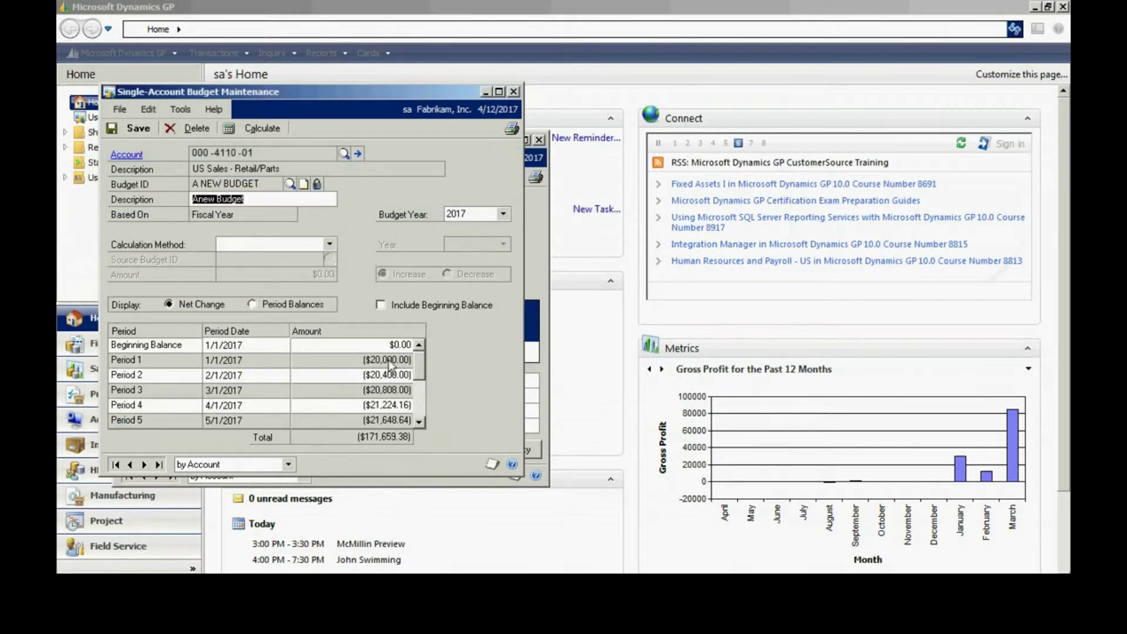
pyautogui.click(419, 421)
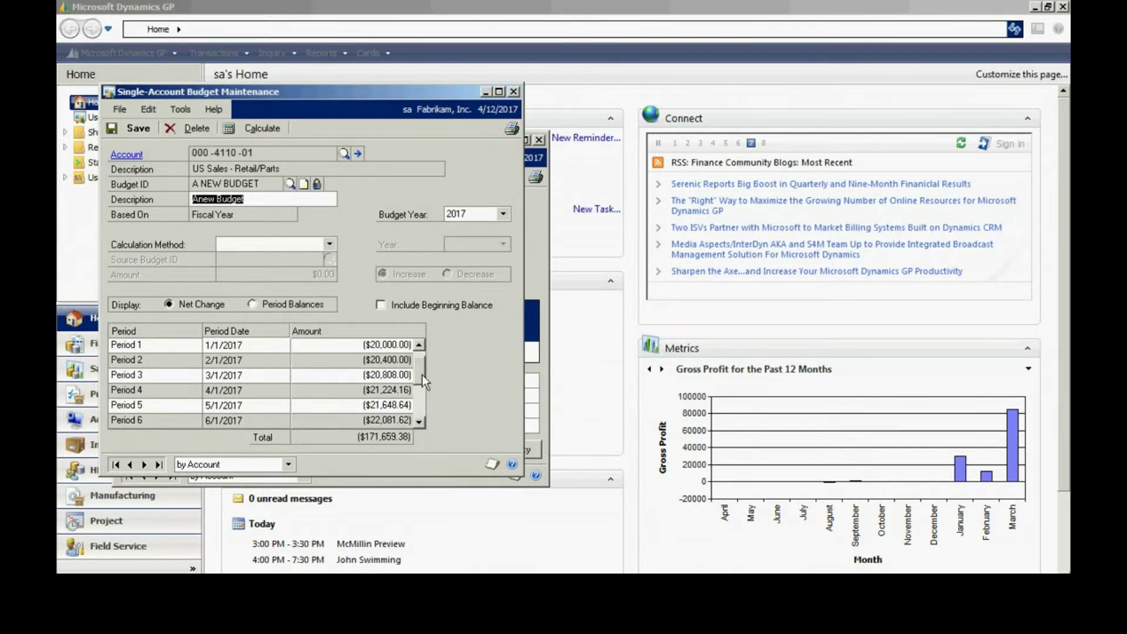
pyautogui.moveTo(420, 379); pyautogui.dragTo(422, 368)
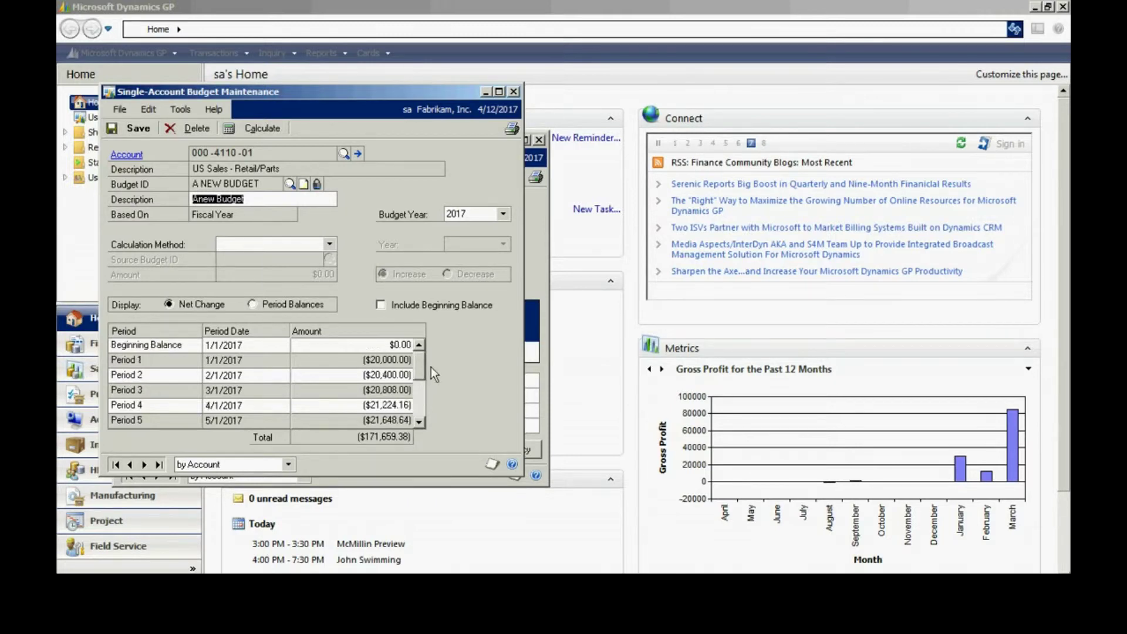